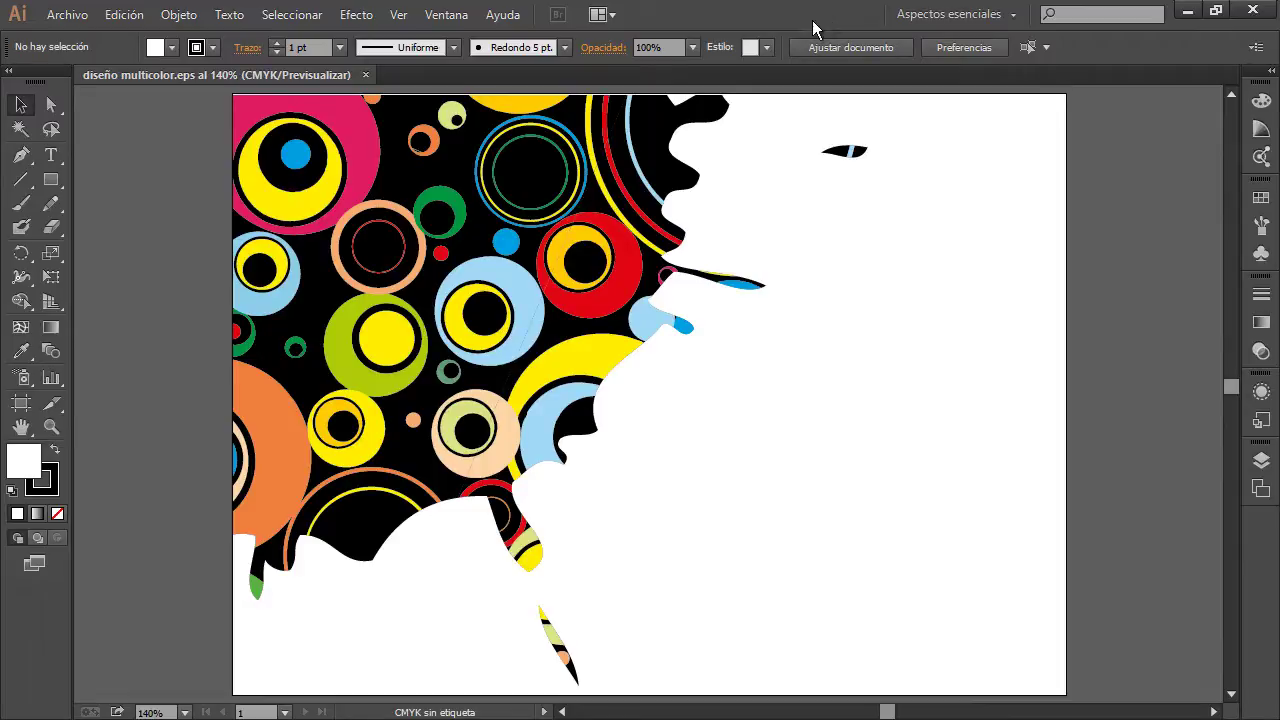
Step: Turn on rulers via View > Rulers > Show Rulers
click(399, 15)
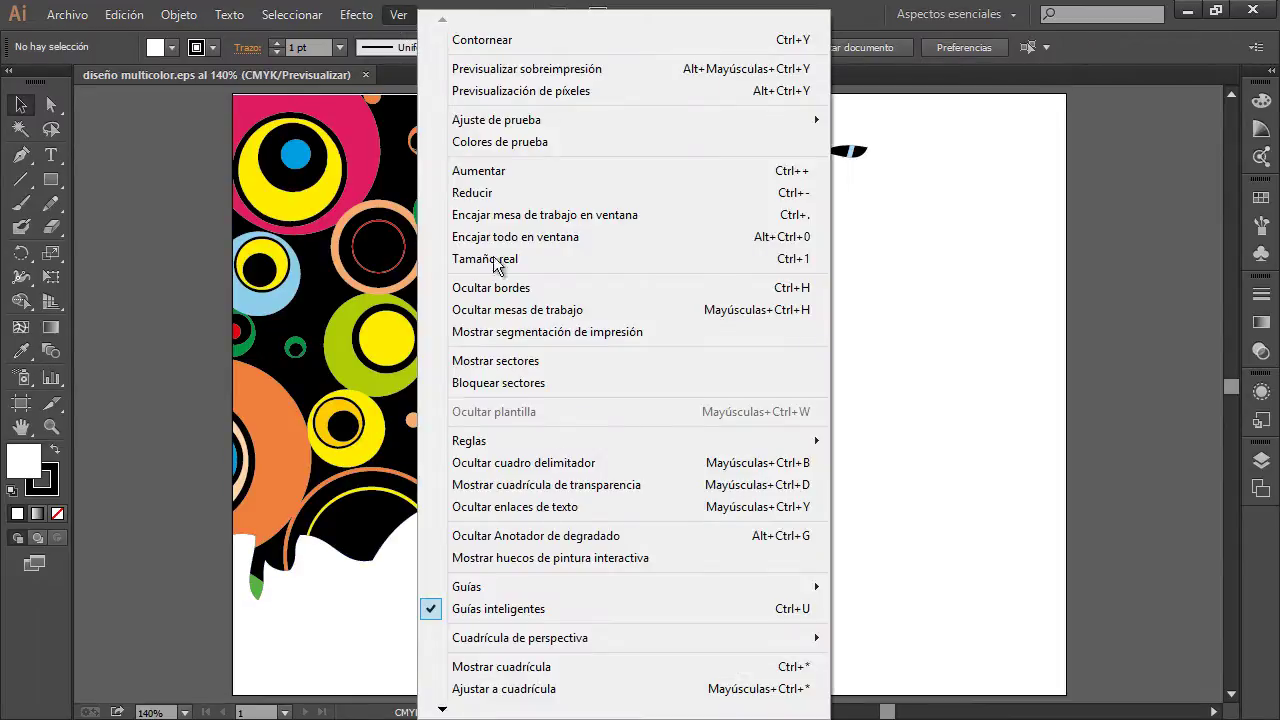
mouse_move(600, 441)
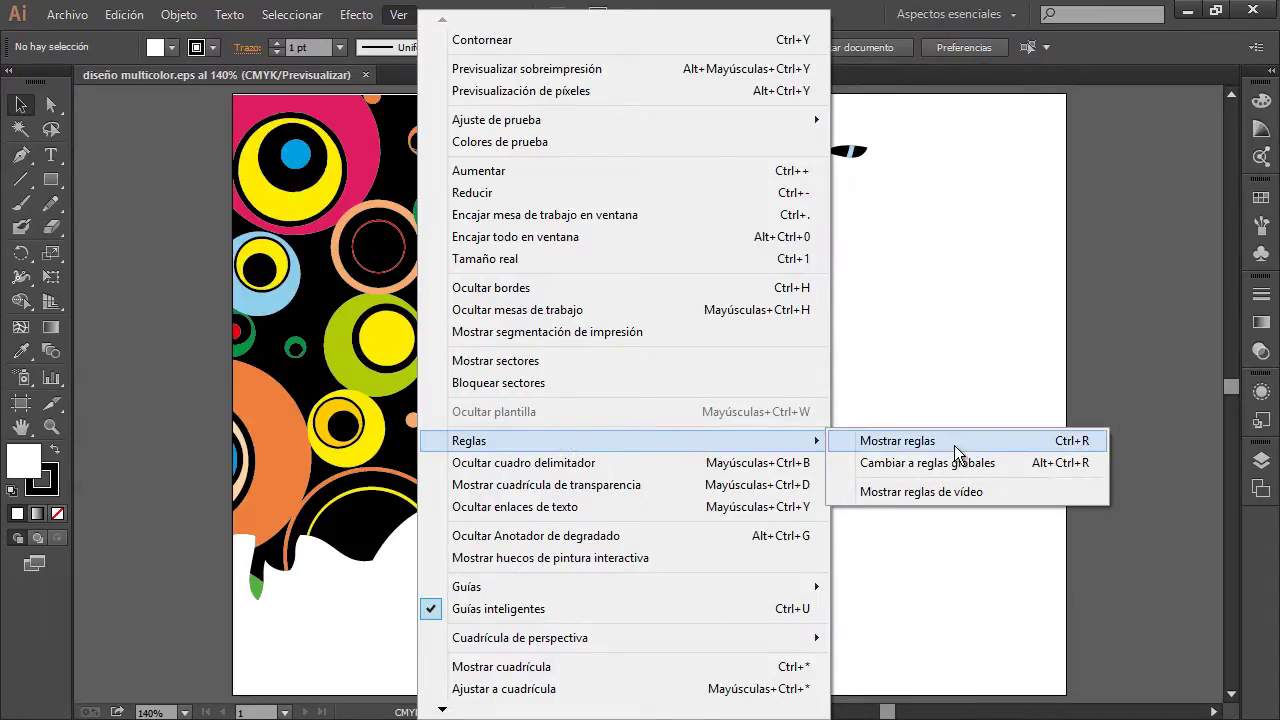
click(1020, 446)
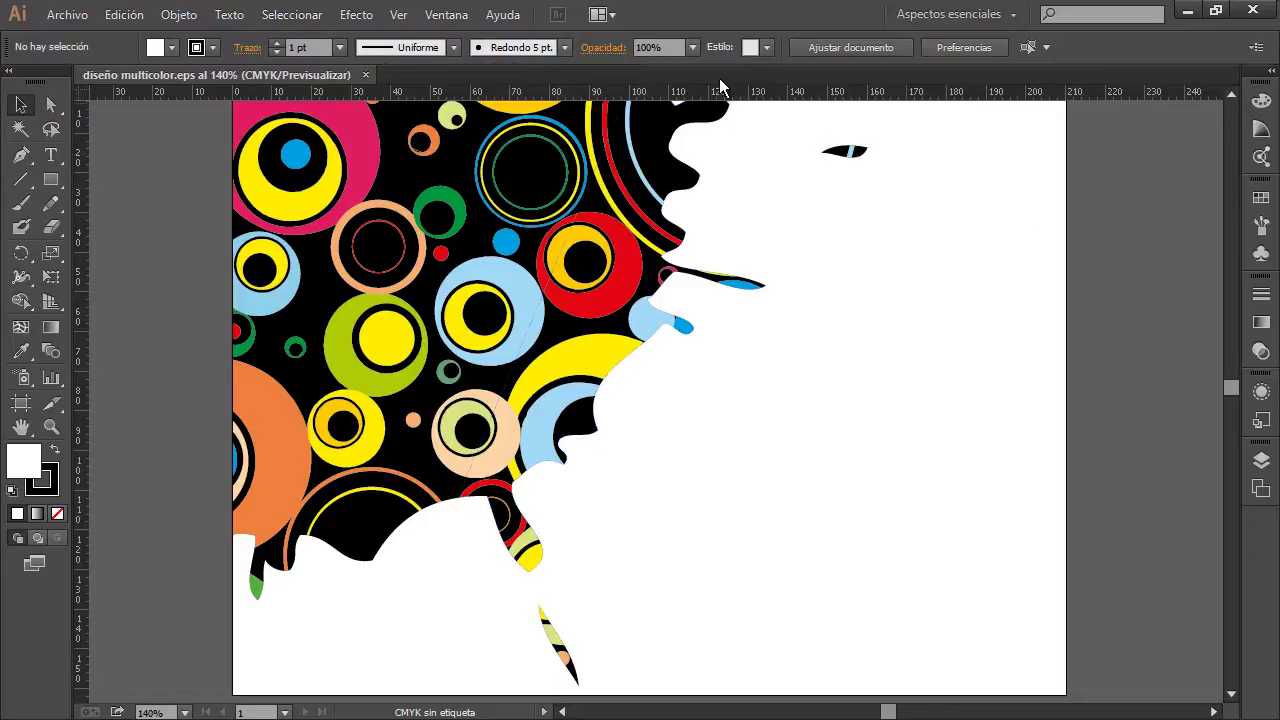
right_click(673, 97)
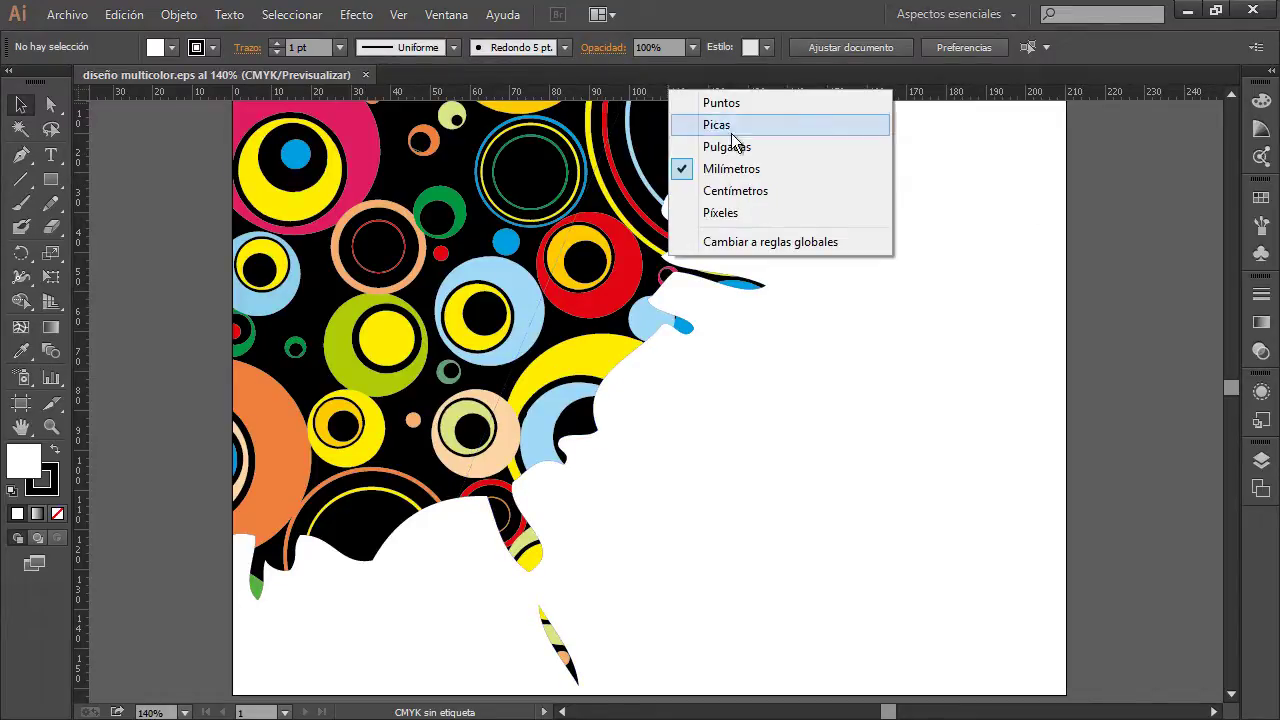
click(622, 74)
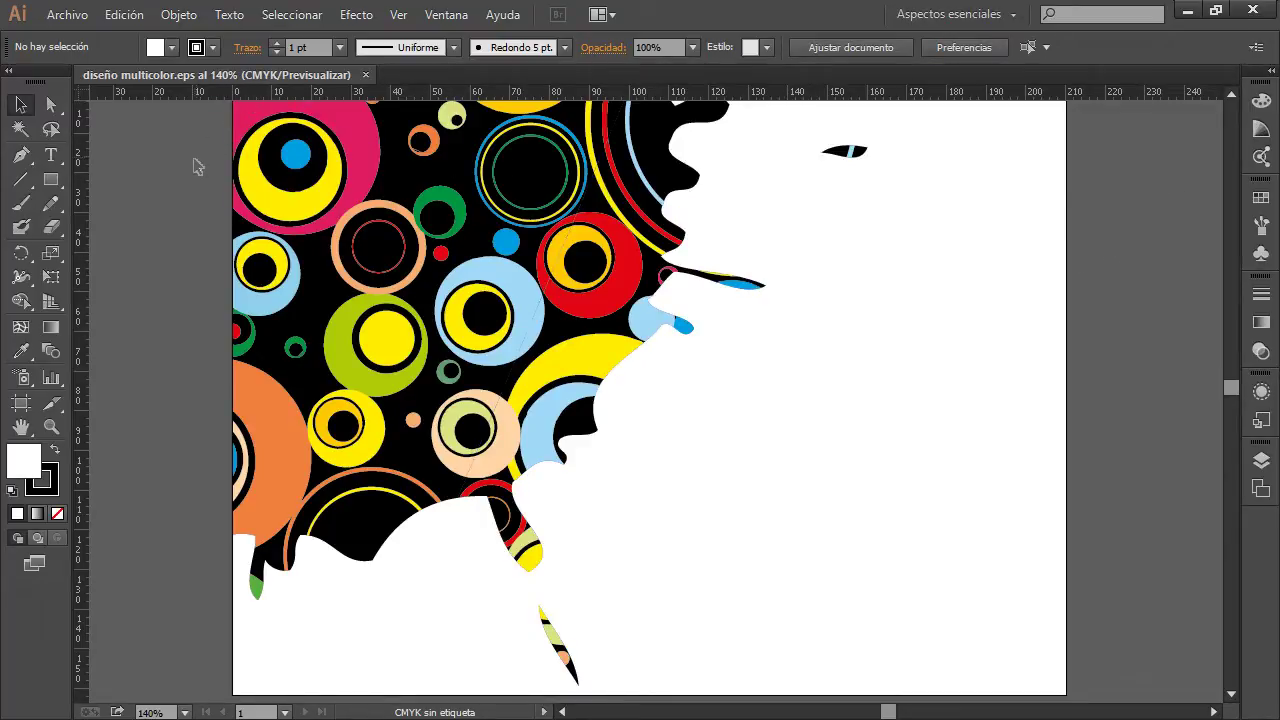
scroll(540, 250, up, 2)
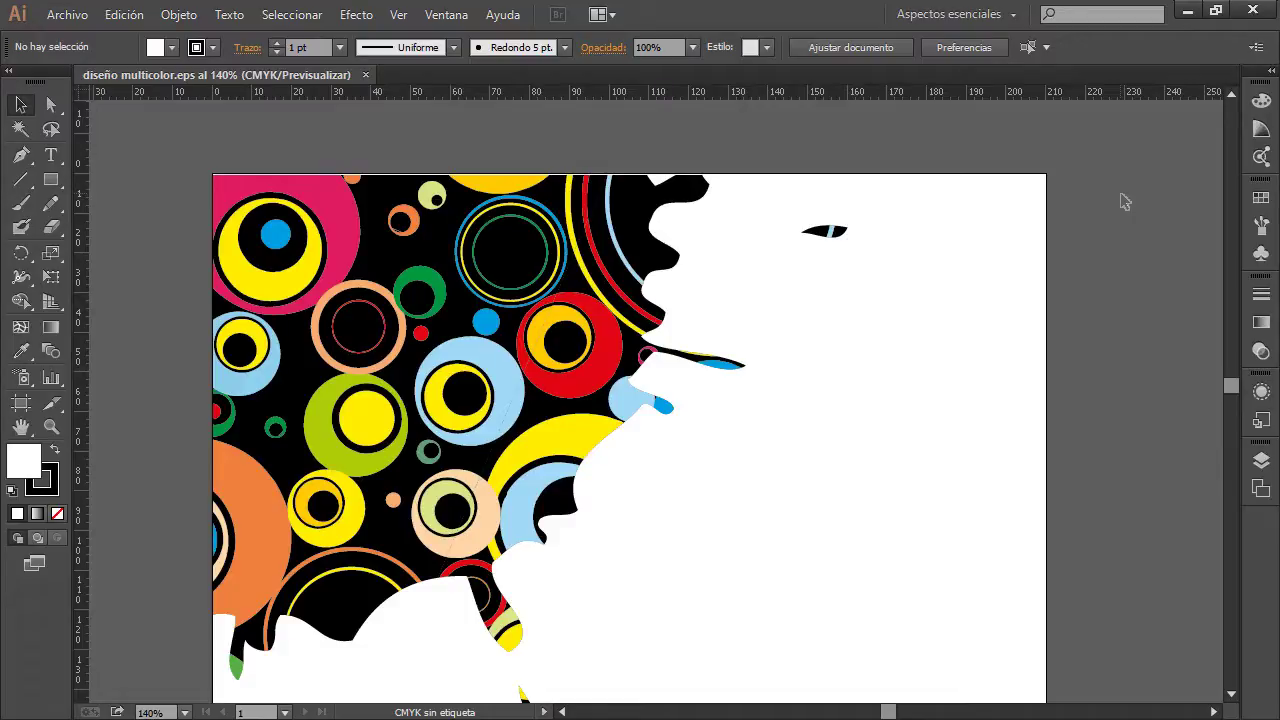
Step: Drag out a smaller blank second artboard below the first with the Artboard tool
drag(658, 493, 658, 388)
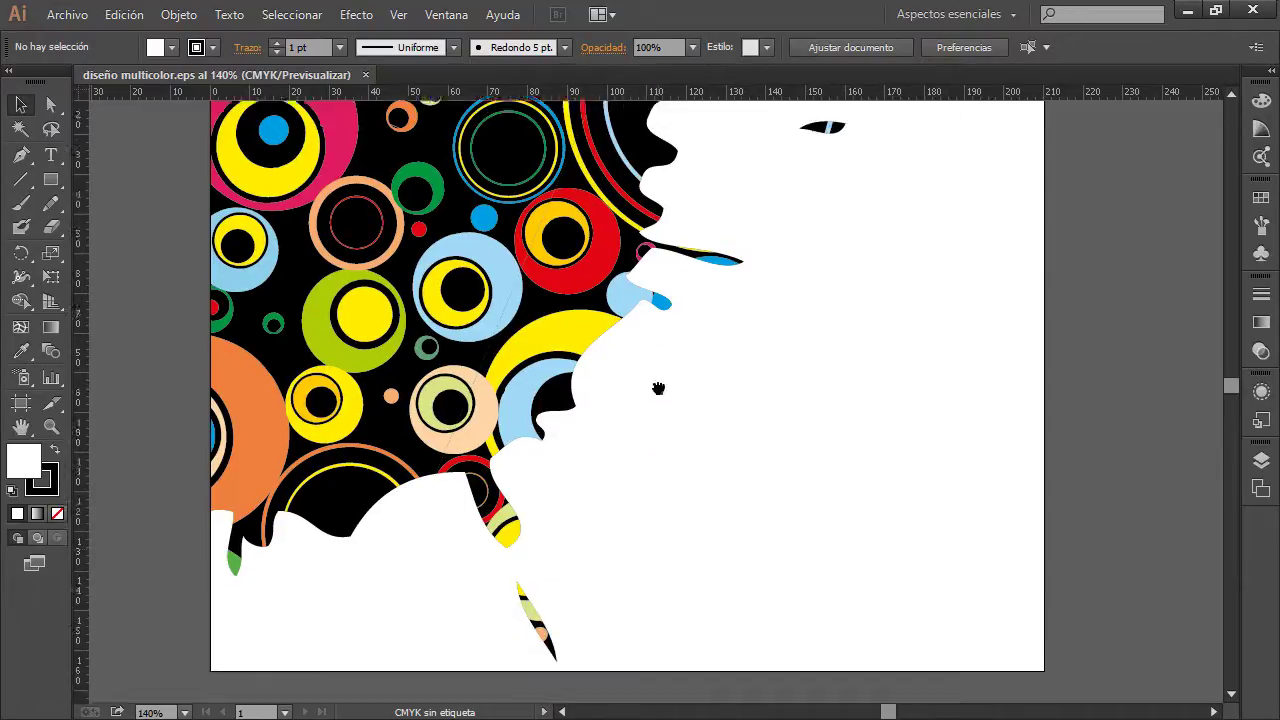
scroll(600, 450, down, 3)
scroll(243, 477, down, 2)
click(21, 403)
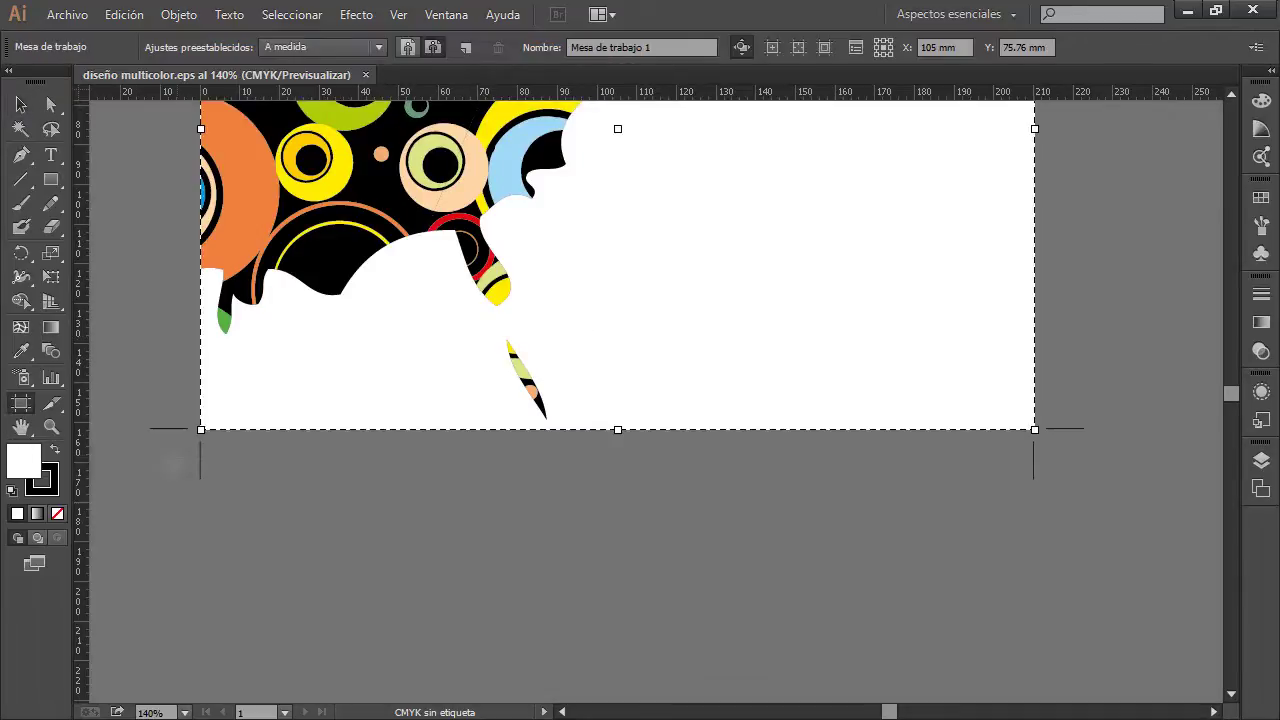
drag(195, 450, 483, 645)
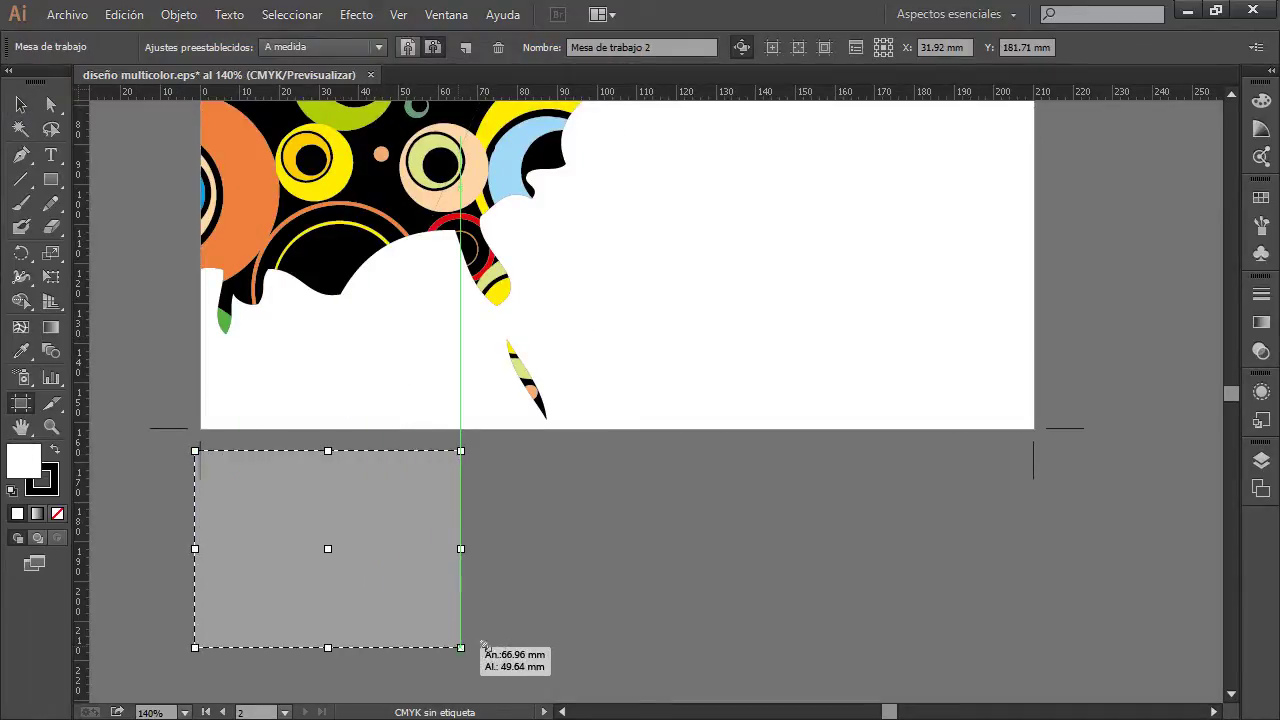
click(21, 104)
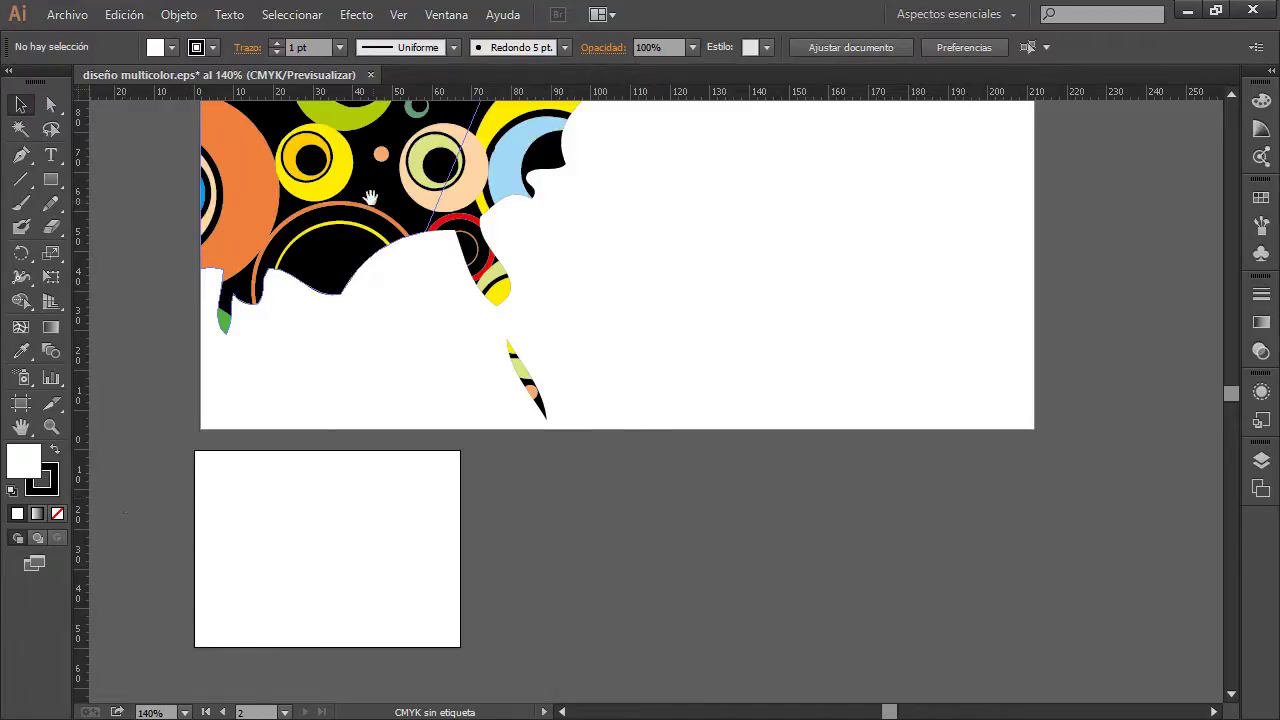
scroll(316, 193, up, 5)
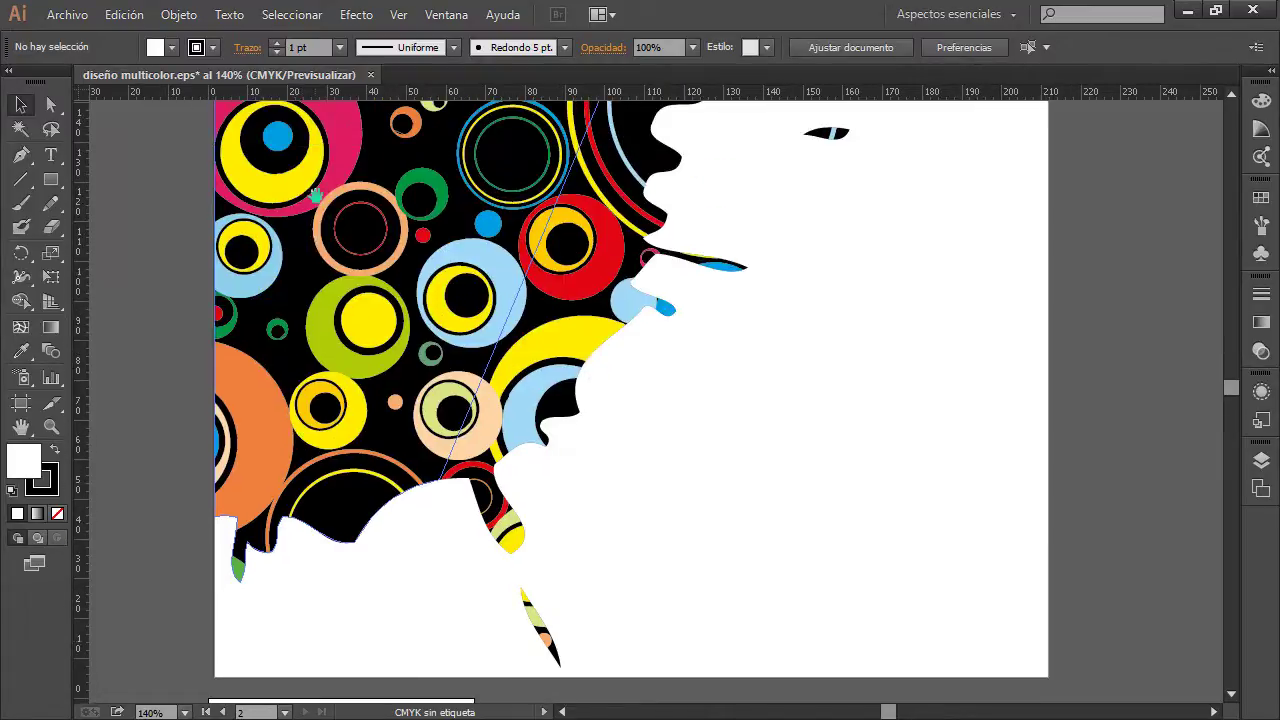
scroll(316, 193, up, 3)
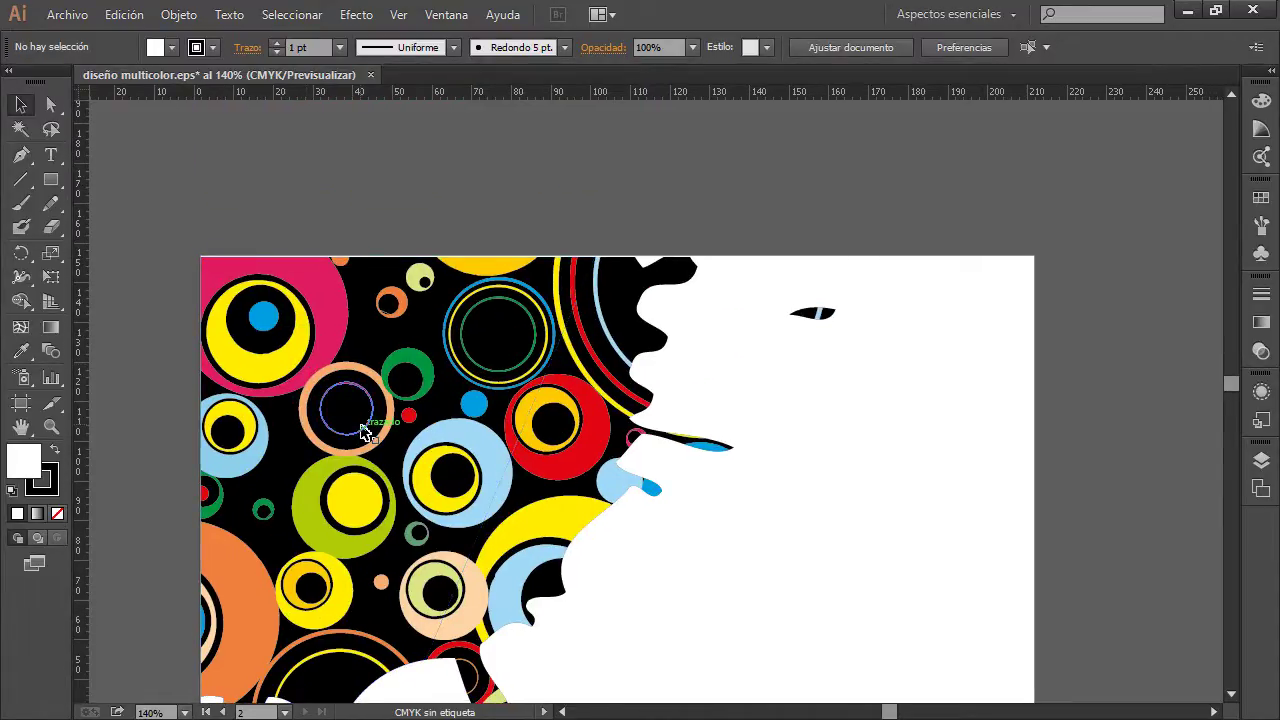
scroll(434, 594, down, 3)
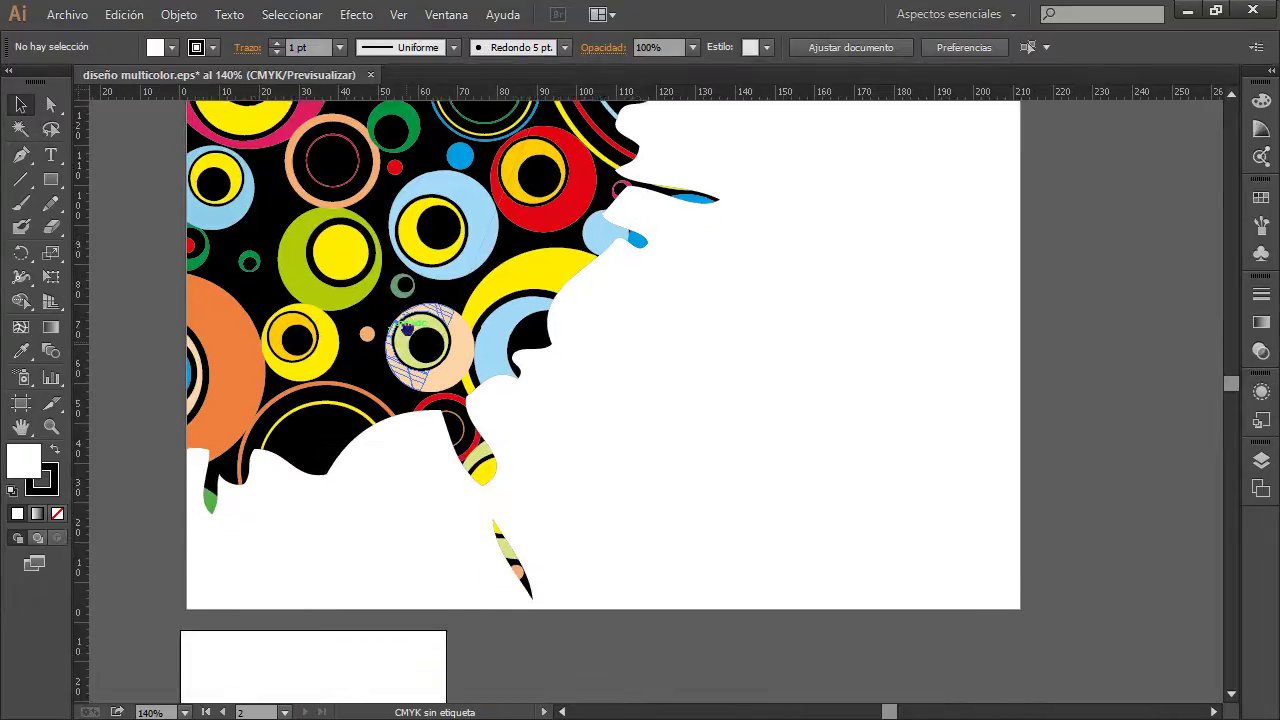
scroll(407, 330, down, 2)
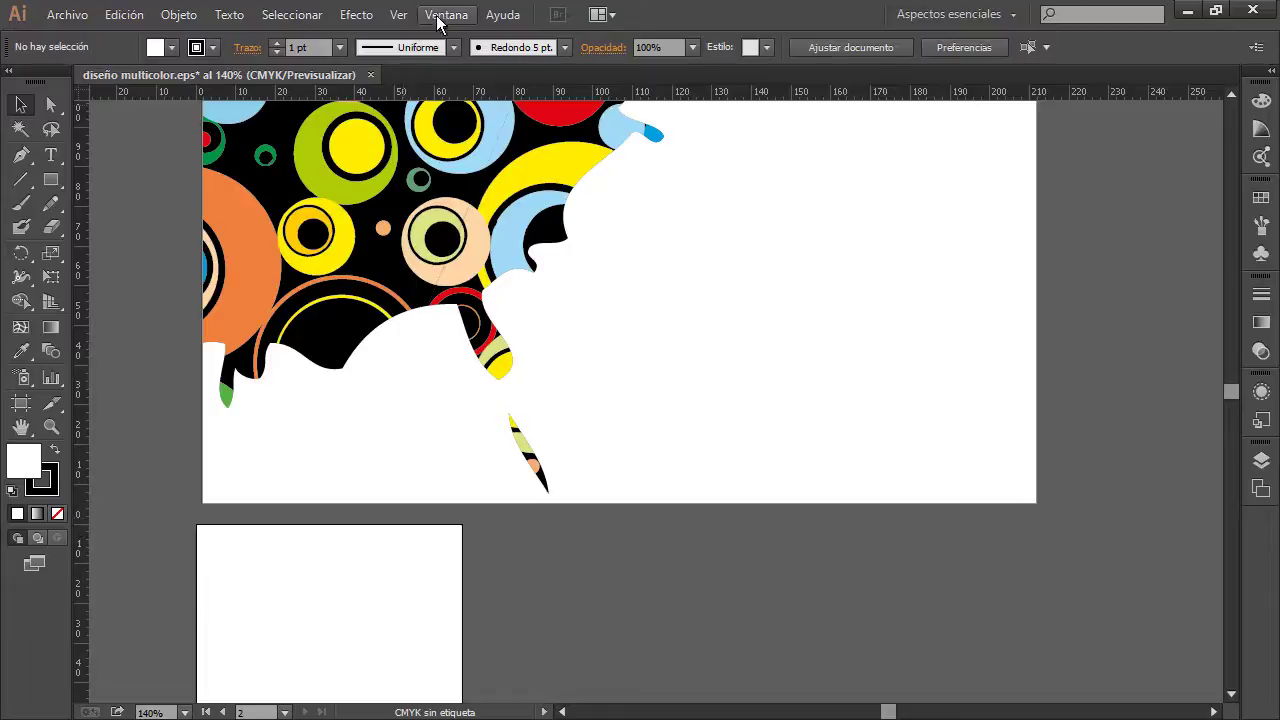
Step: Change to global rulers via View > Rulers
click(398, 14)
mouse_move(500, 441)
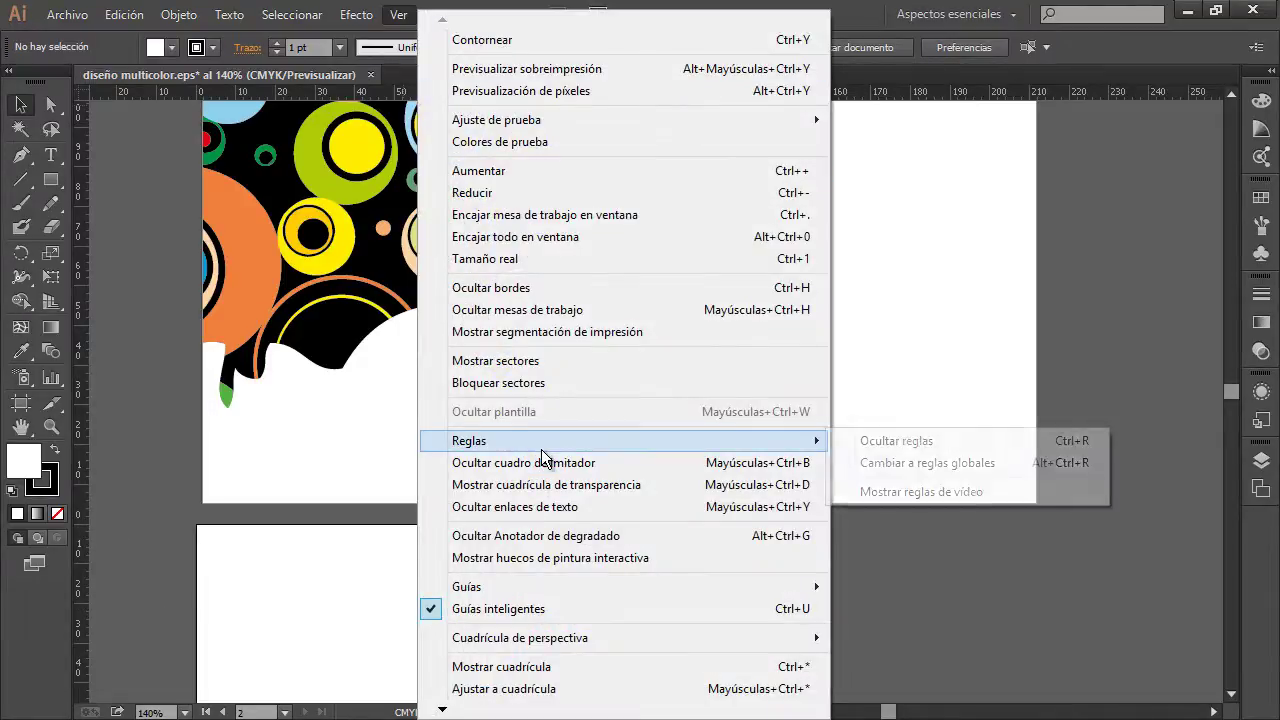
click(948, 466)
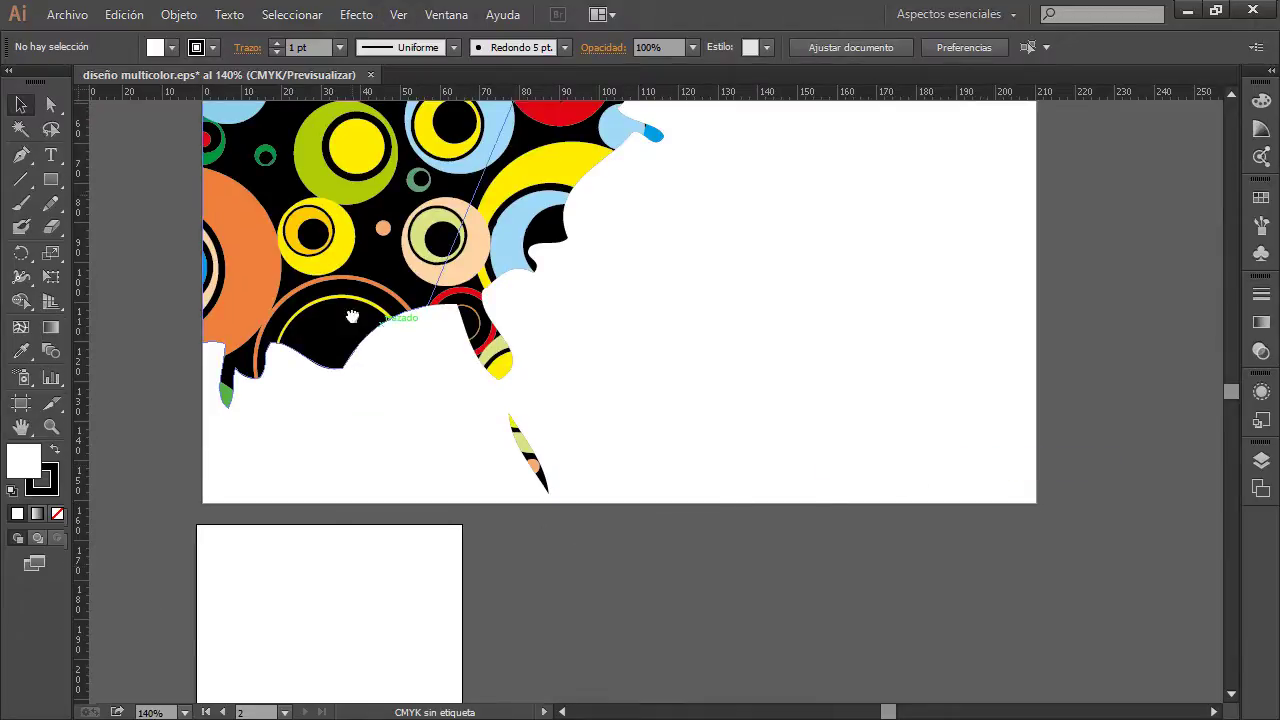
drag(375, 100, 370, 330)
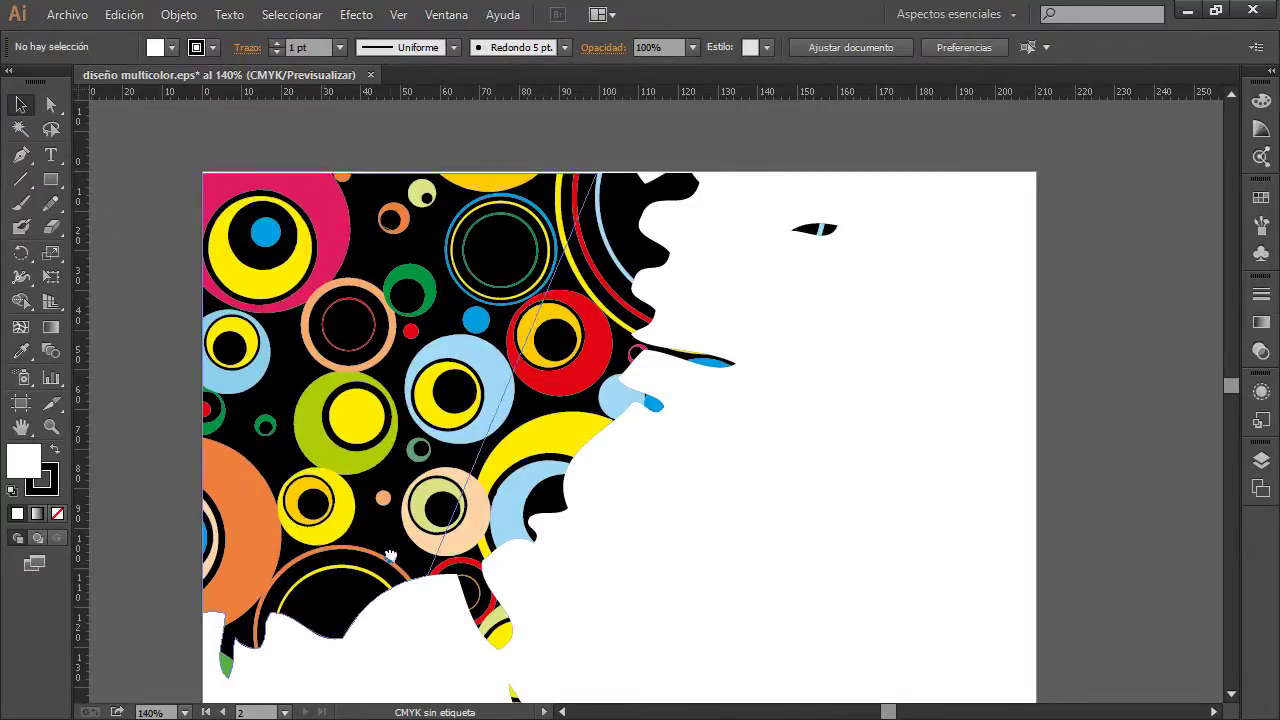
scroll(400, 352, down, 5)
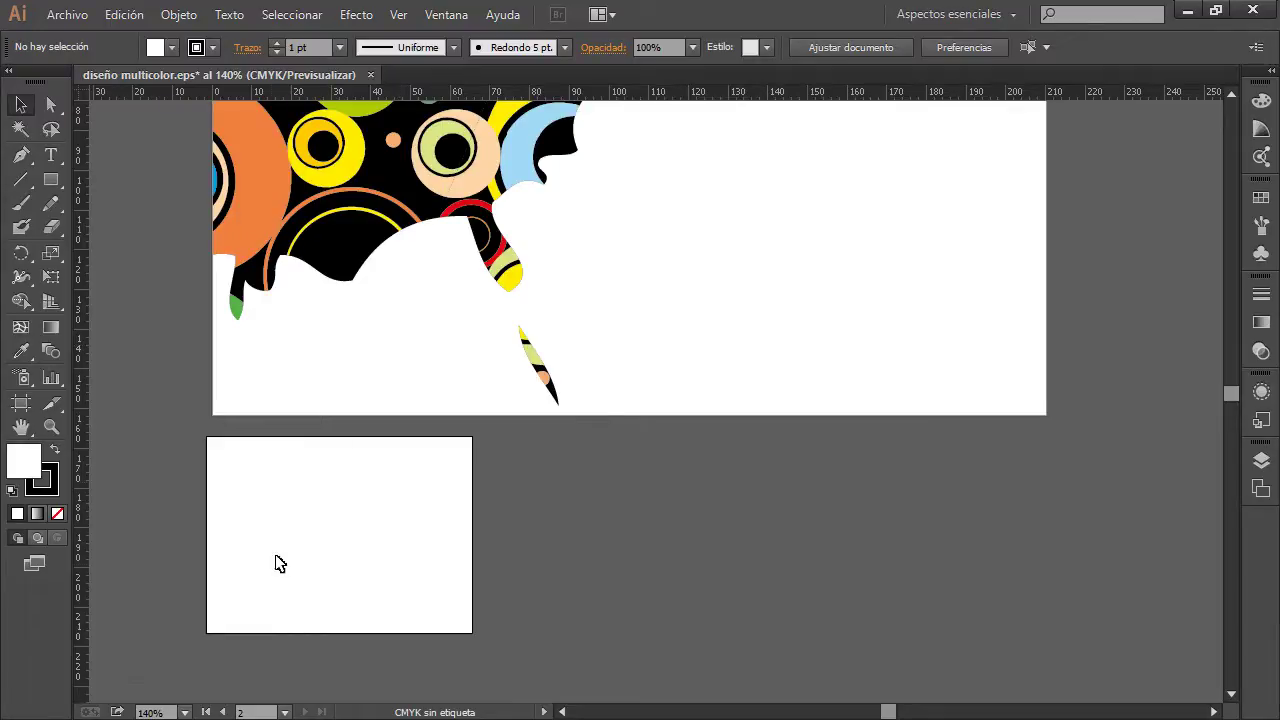
drag(271, 598, 258, 511)
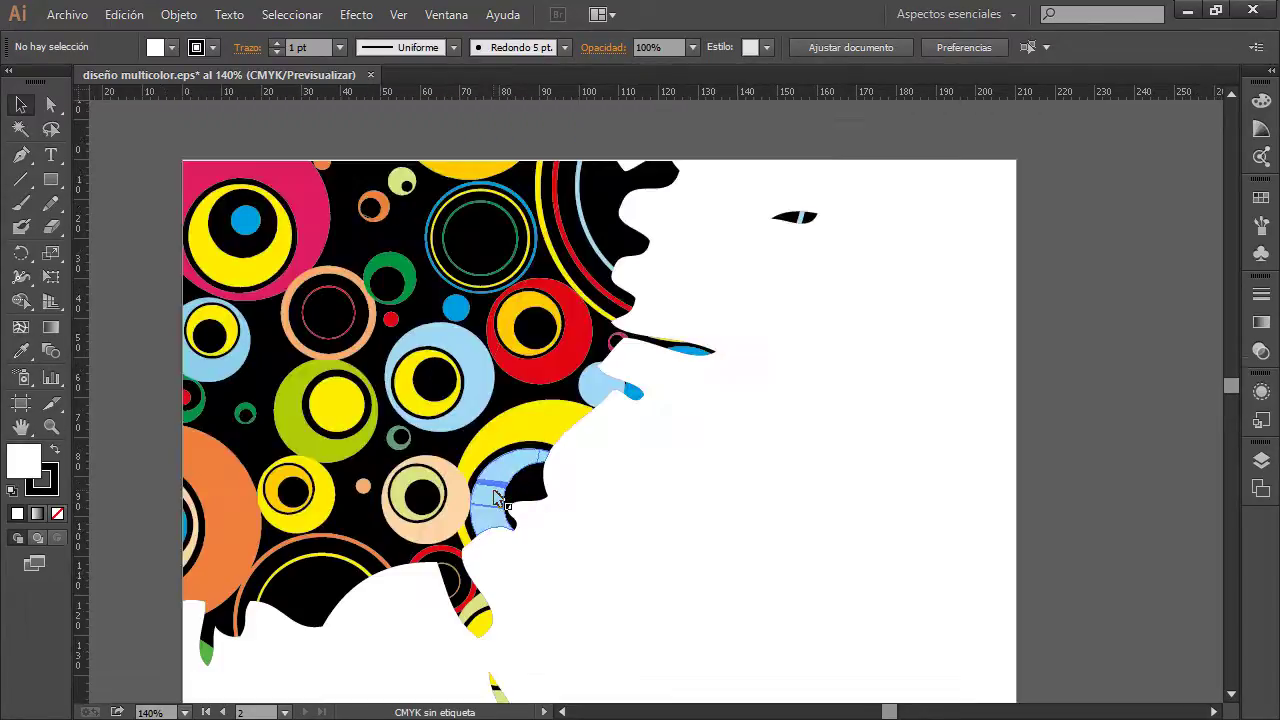
scroll(514, 531, up, 5)
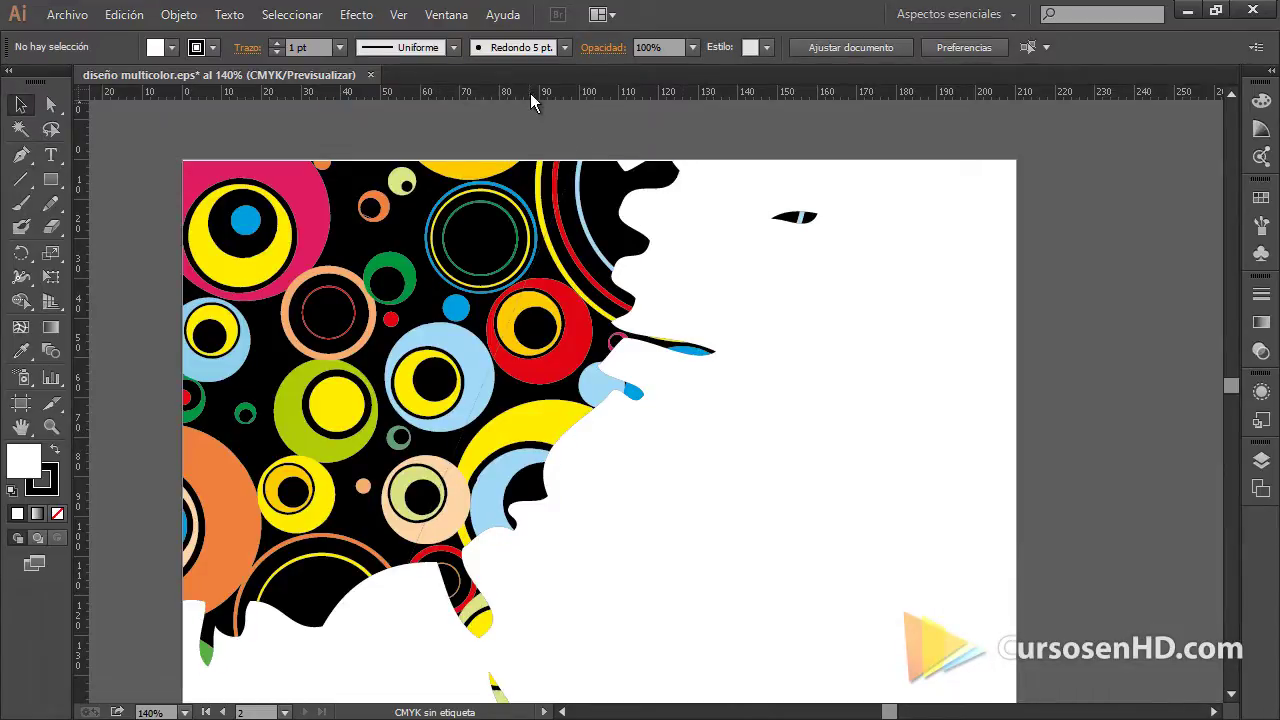
Step: Check the ruler unit menu and keep the units in millimetres
right_click(531, 96)
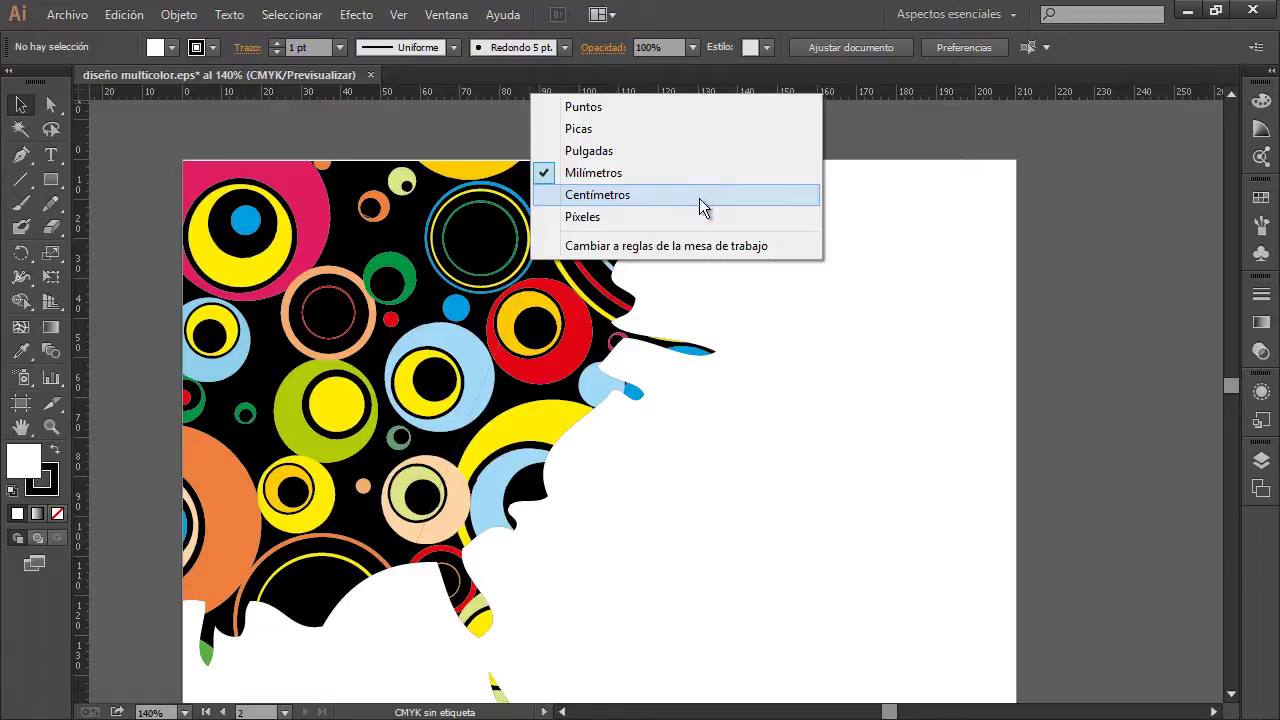
click(665, 25)
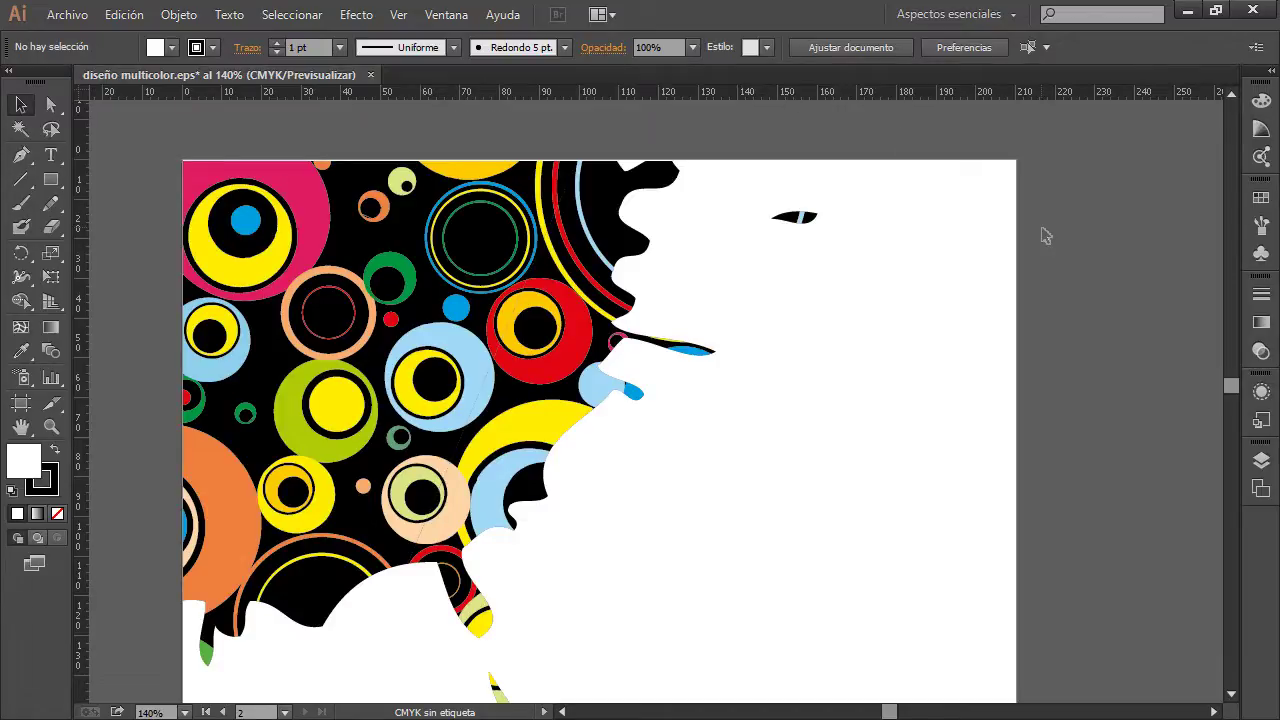
Step: Draw a small rectangle in the white area at the artboard's upper right
click(51, 180)
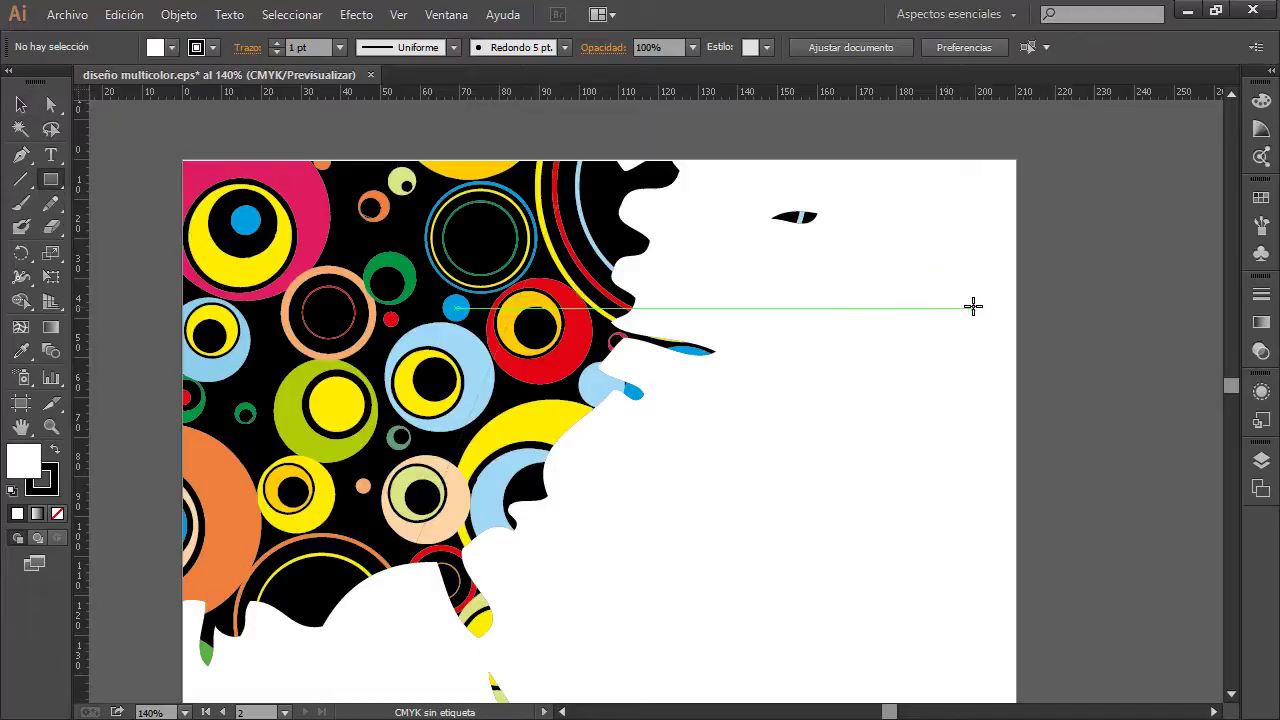
mouse_move(834, 185)
mouse_down()
mouse_move(975, 250)
mouse_move(977, 266)
mouse_up()
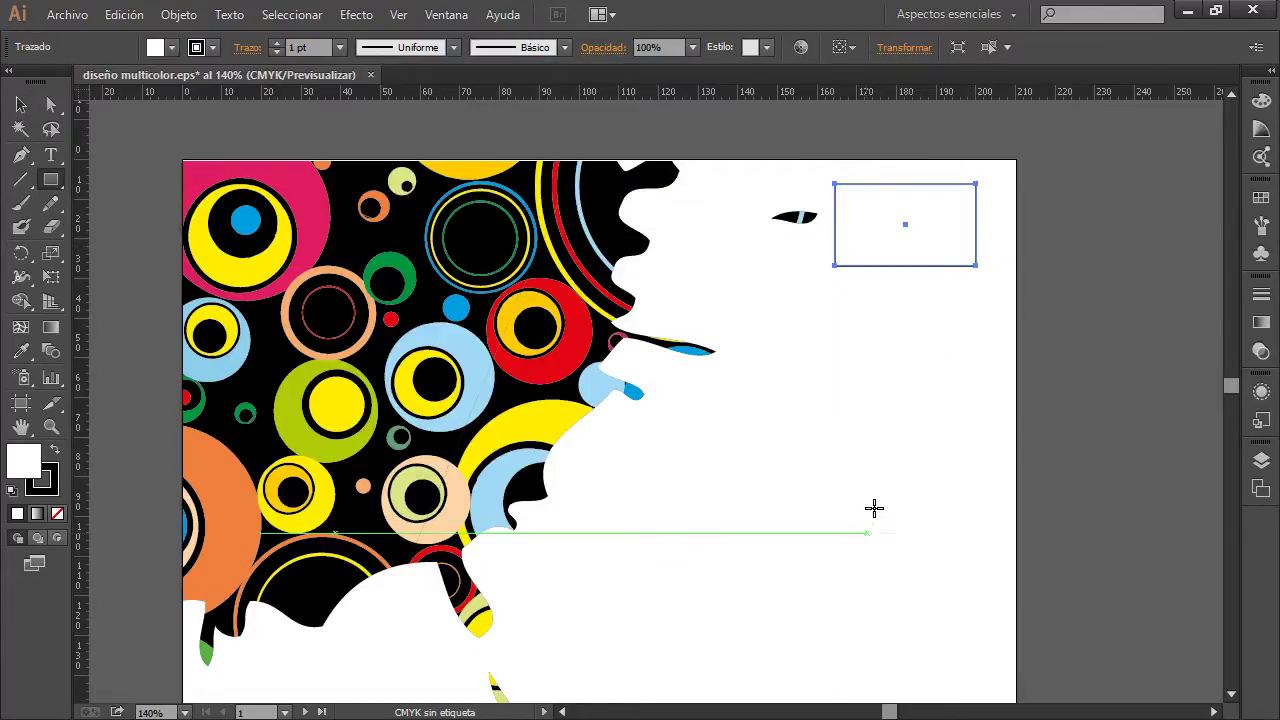